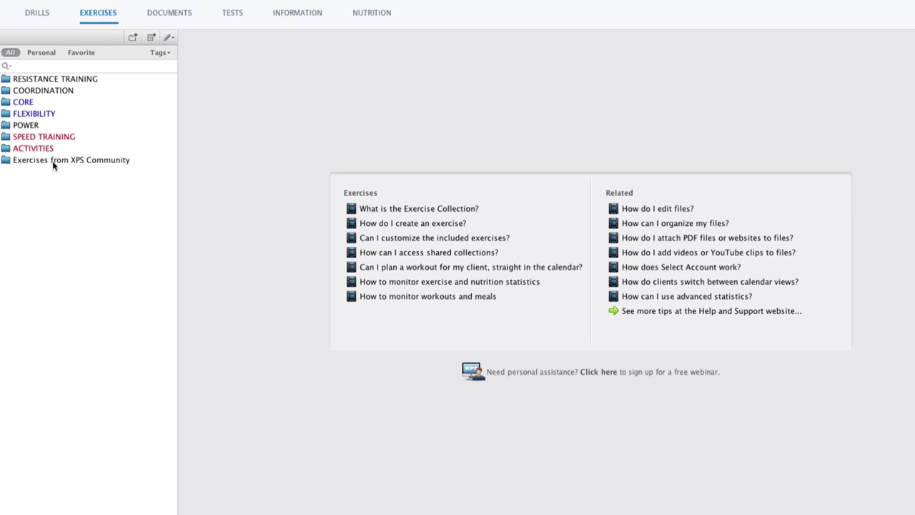
# Step: Delete the Bar Limbering exercise from Resistance Training > Olympic Lifting
pyautogui.doubleClick(60, 81)
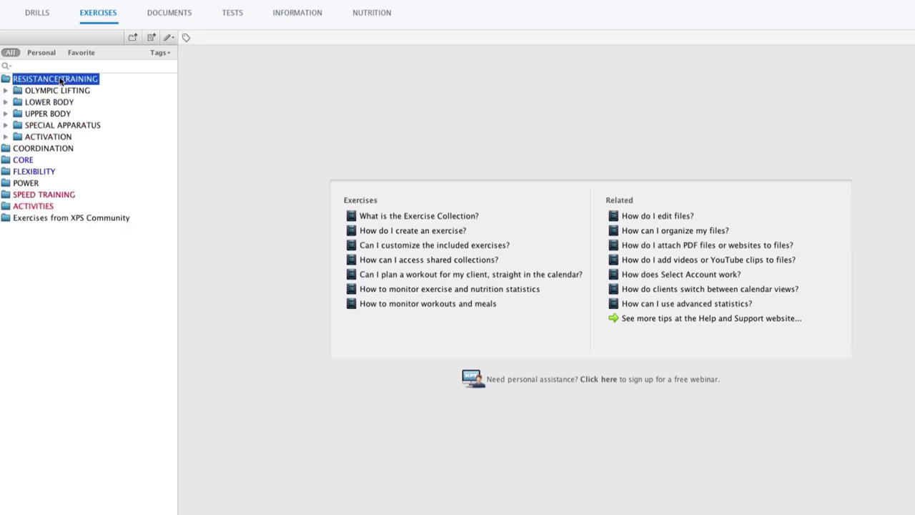
pyautogui.click(8, 91)
pyautogui.click(58, 107)
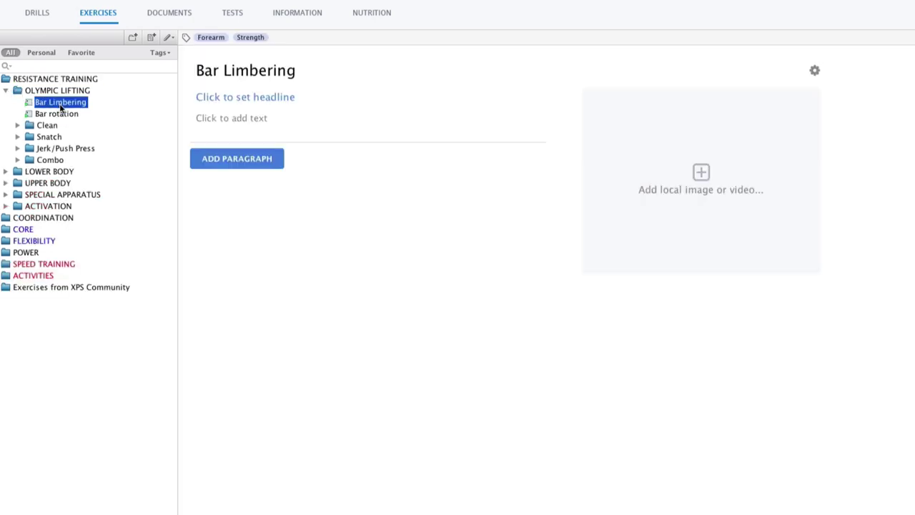
pyautogui.press('Delete')
pyautogui.click(155, 341)
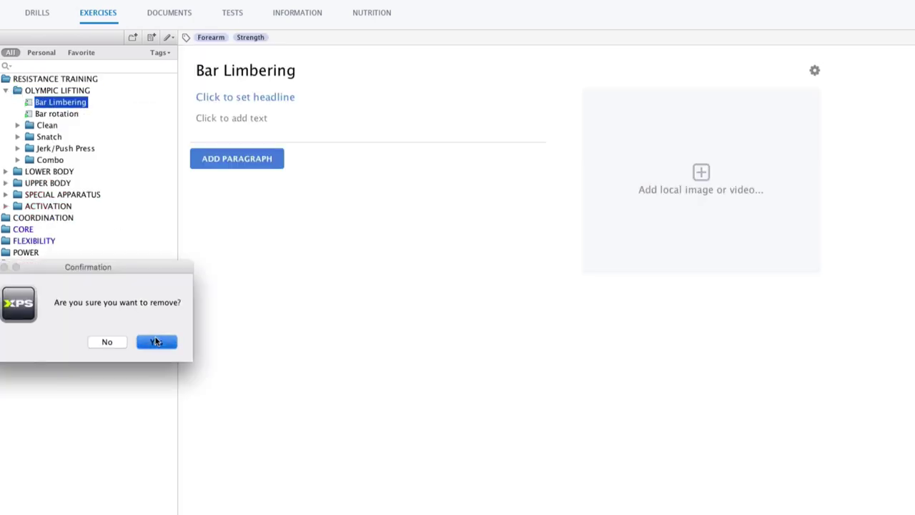
# Step: Look over the Bar rotation exercise, then collapse the Olympic Lifting folder
pyautogui.click(66, 104)
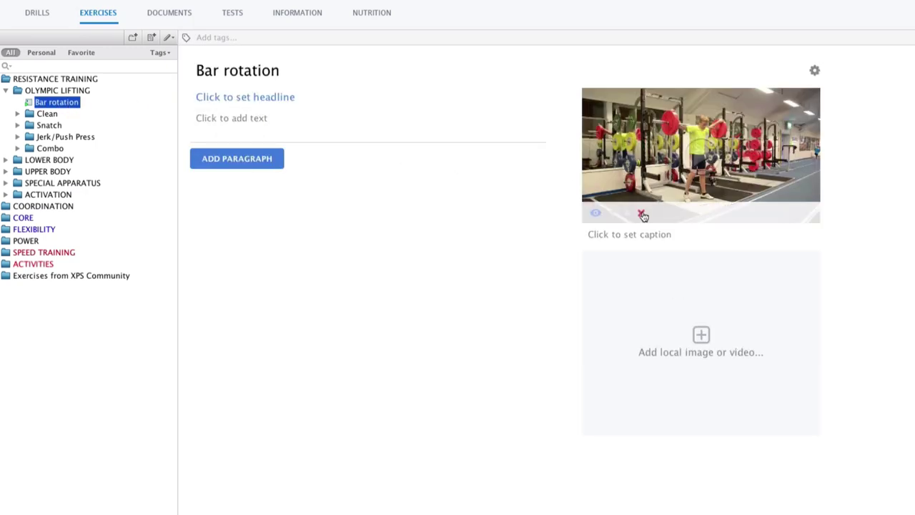
pyautogui.click(275, 93)
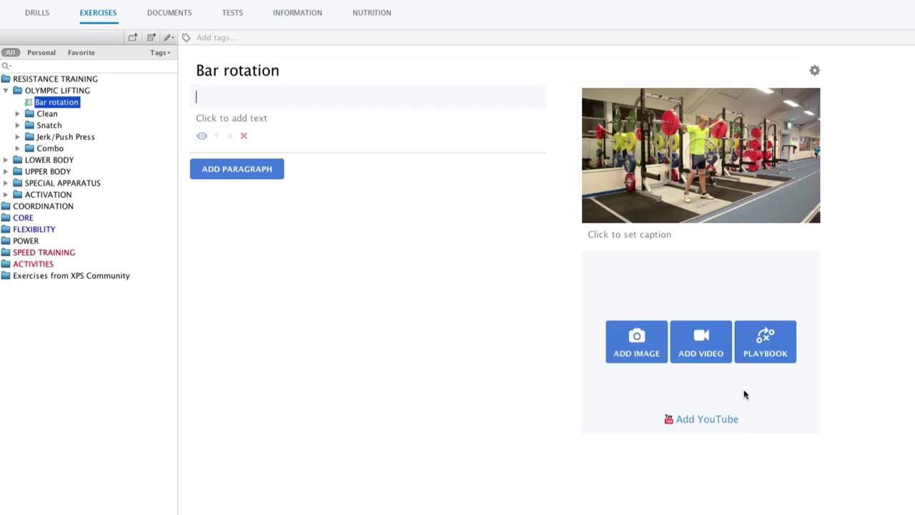
pyautogui.click(5, 91)
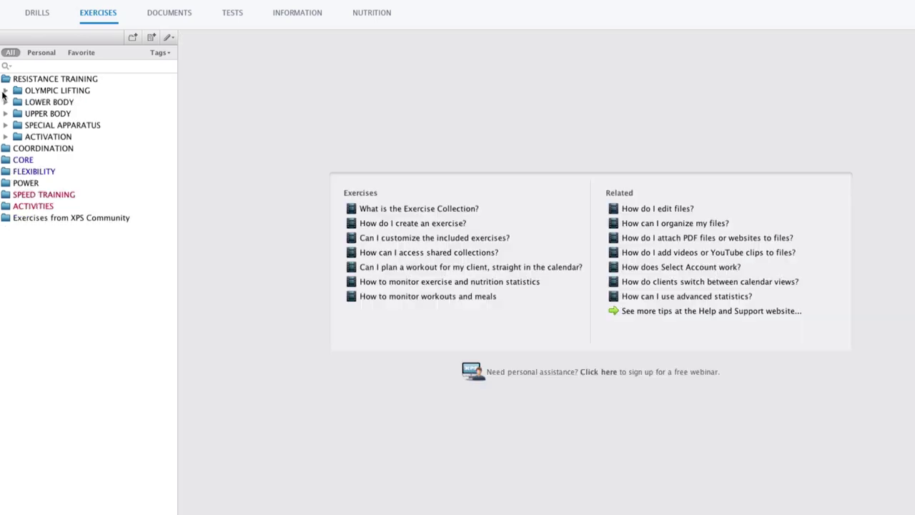
# Step: Create a new exercise named 'Squat - Barbell' from the exercise tree's context menu
pyautogui.rightClick(44, 257)
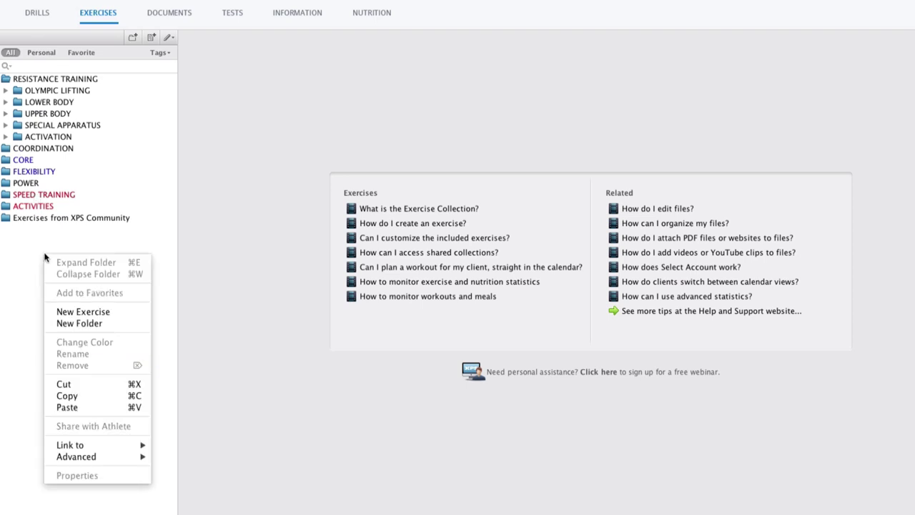
pyautogui.click(112, 315)
pyautogui.write('Squat')
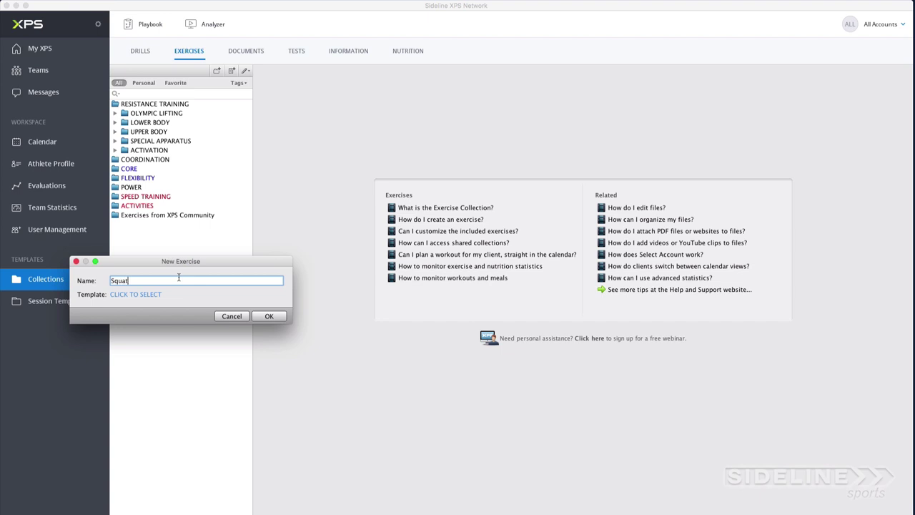
pyautogui.write('- Barbell')
pyautogui.press('Return')
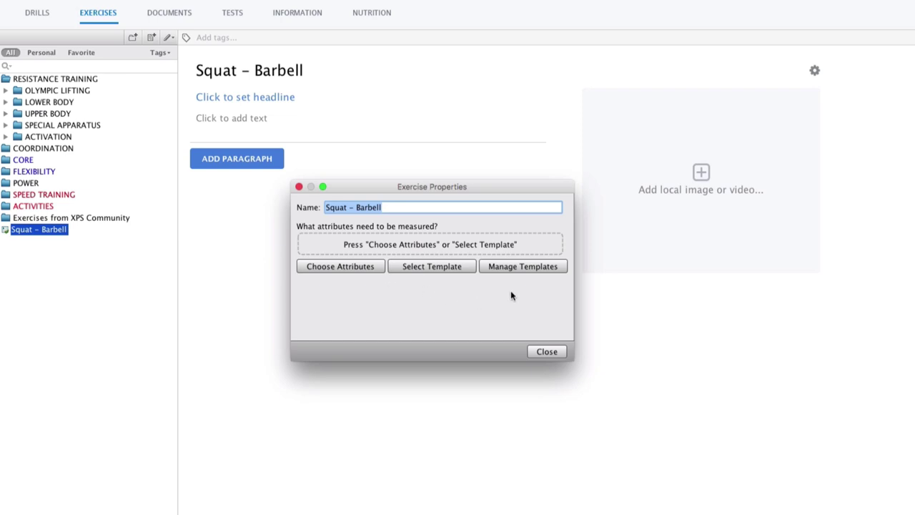
# Step: Add Reps, Weight (lbs) and Rest (min) as the exercise's measured attributes
pyautogui.click(363, 271)
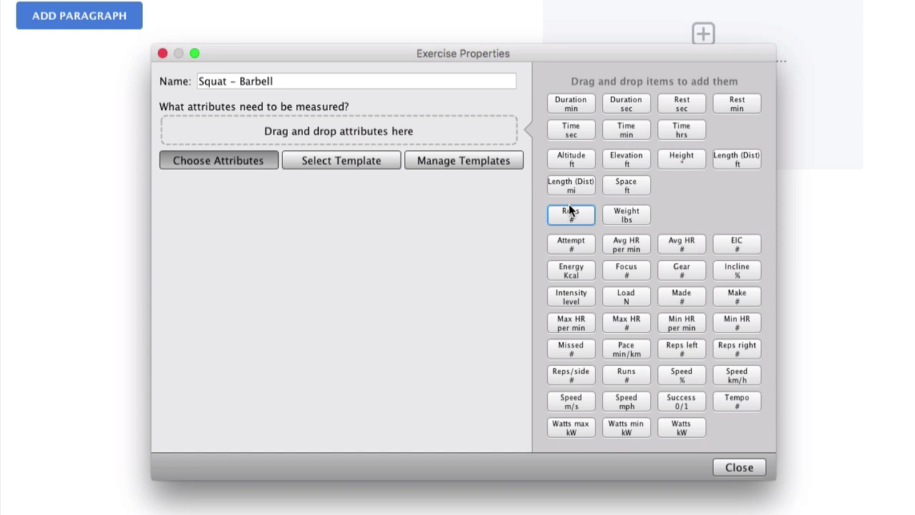
pyautogui.moveTo(570, 208)
pyautogui.mouseDown()
pyautogui.moveTo(483, 194)
pyautogui.moveTo(406, 138)
pyautogui.mouseUp()
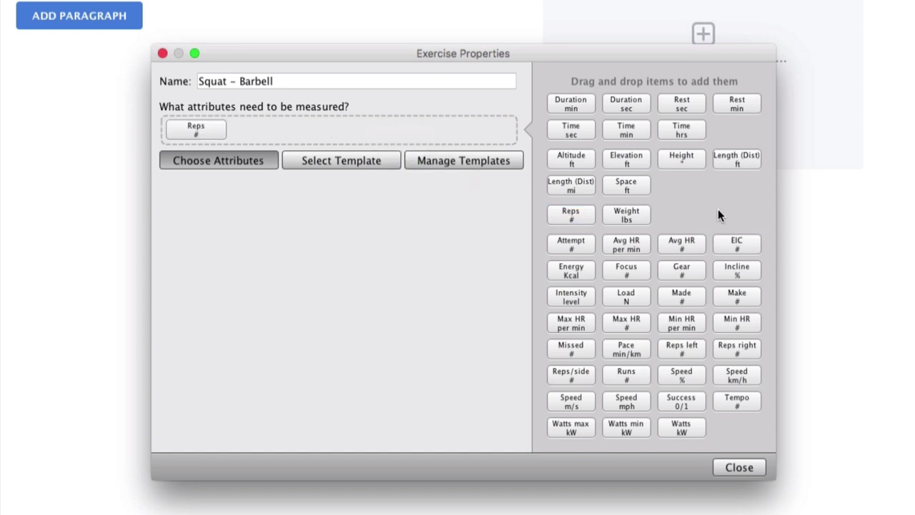
pyautogui.moveTo(626, 214)
pyautogui.mouseDown()
pyautogui.moveTo(421, 93)
pyautogui.moveTo(359, 103)
pyautogui.moveTo(294, 131)
pyautogui.mouseUp()
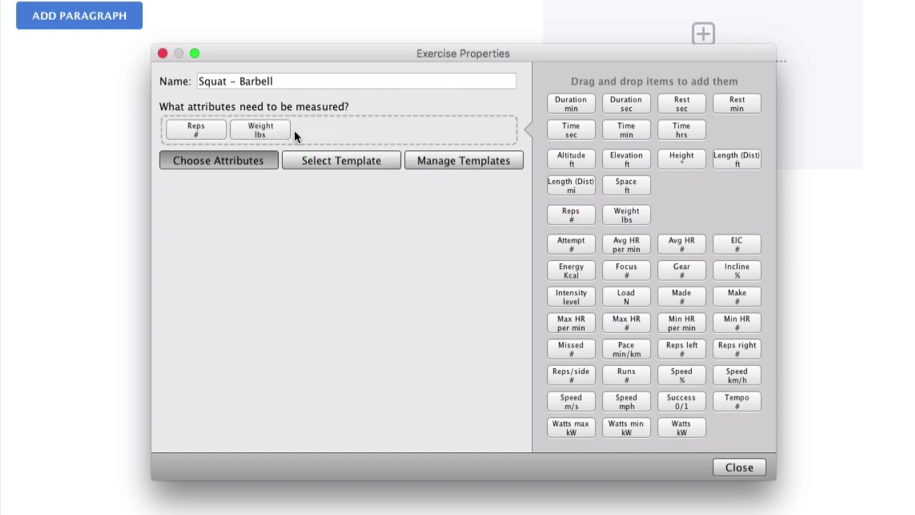
pyautogui.click(640, 213)
pyautogui.moveTo(734, 101)
pyautogui.mouseDown()
pyautogui.moveTo(493, 147)
pyautogui.moveTo(392, 143)
pyautogui.mouseUp()
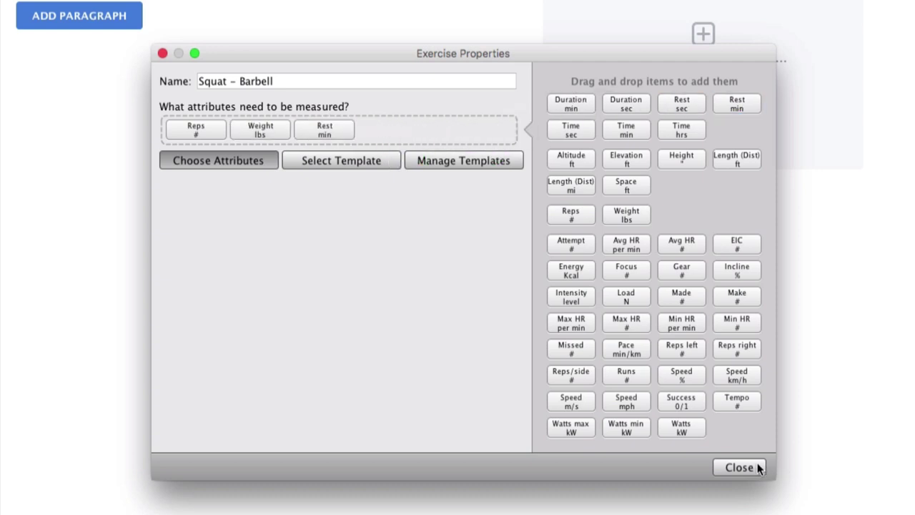
# Step: Apply the Resistance Training attribute template and finish the exercise properties
pyautogui.click(347, 162)
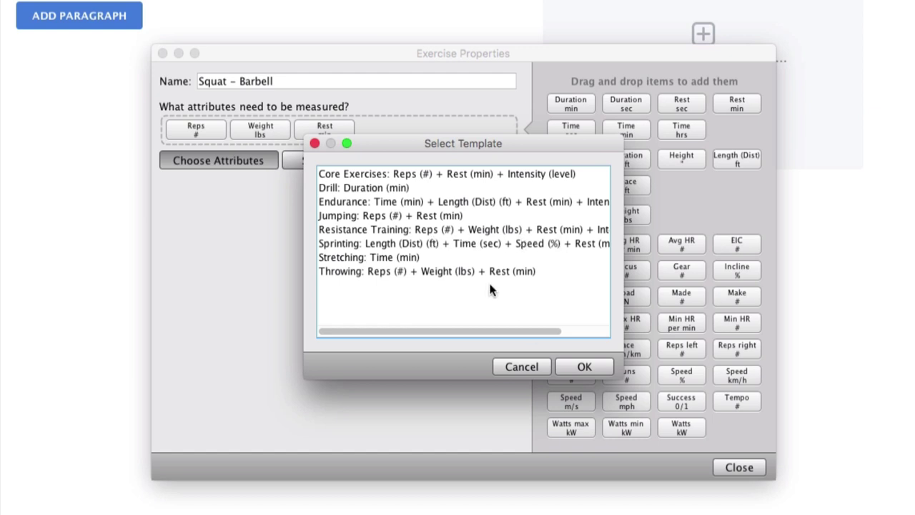
pyautogui.click(409, 231)
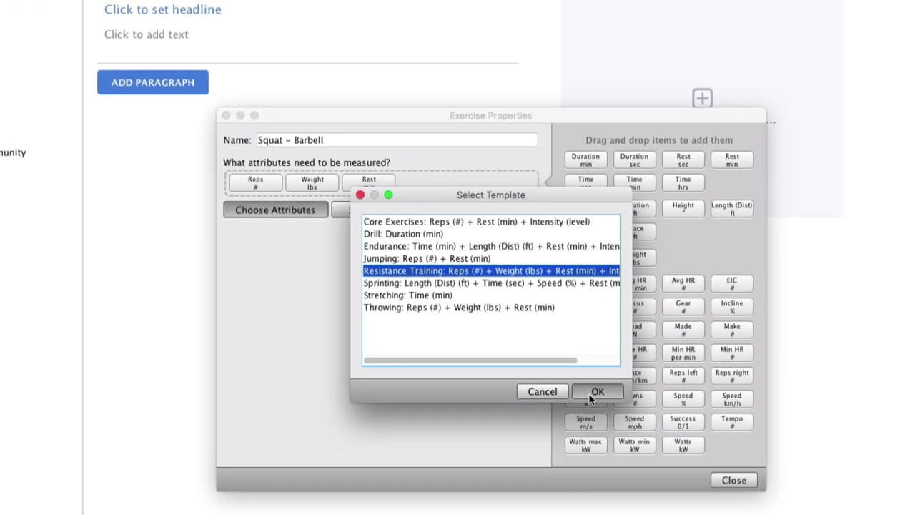
pyautogui.click(582, 367)
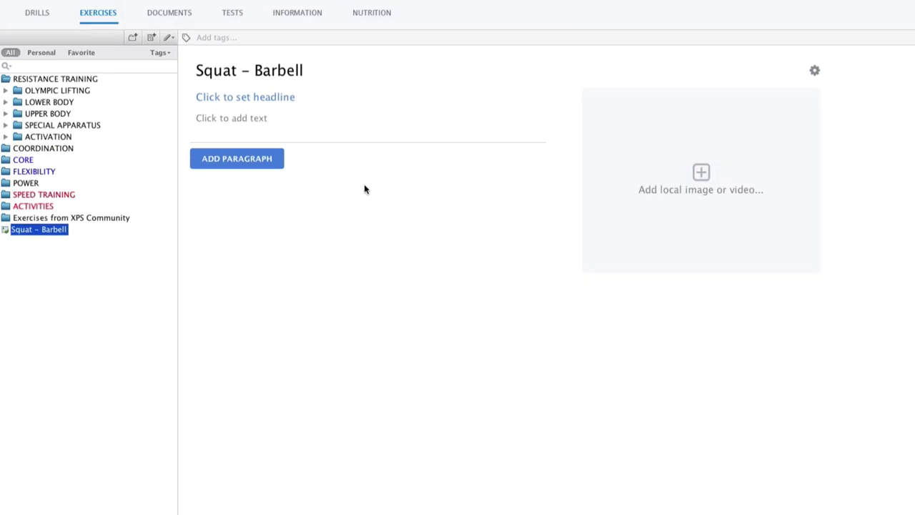
# Step: Add a second headline-and-text paragraph, start a YouTube video, and copy The Back Squat's link
pyautogui.click(248, 98)
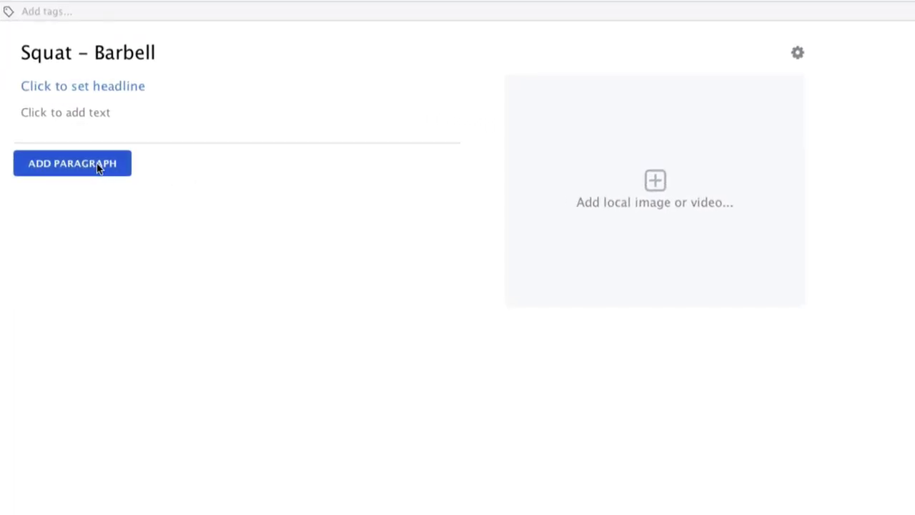
pyautogui.click(161, 177)
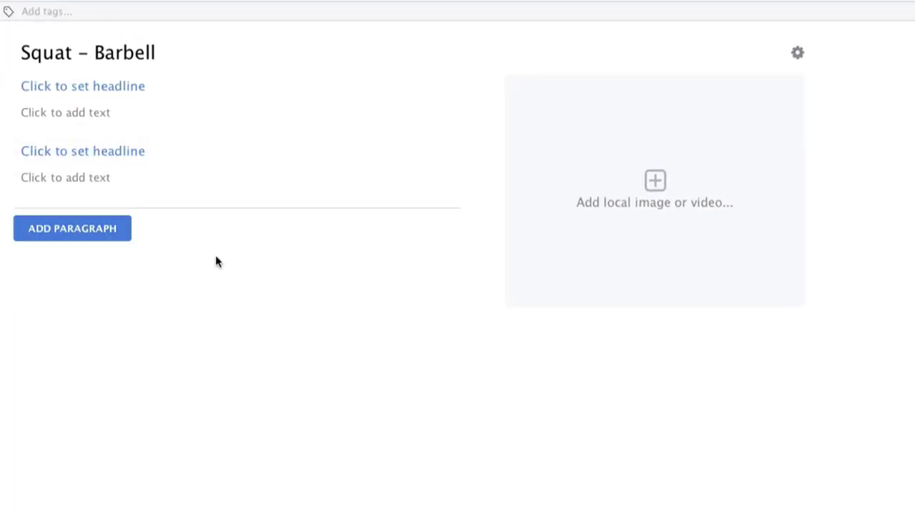
pyautogui.moveTo(700, 180)
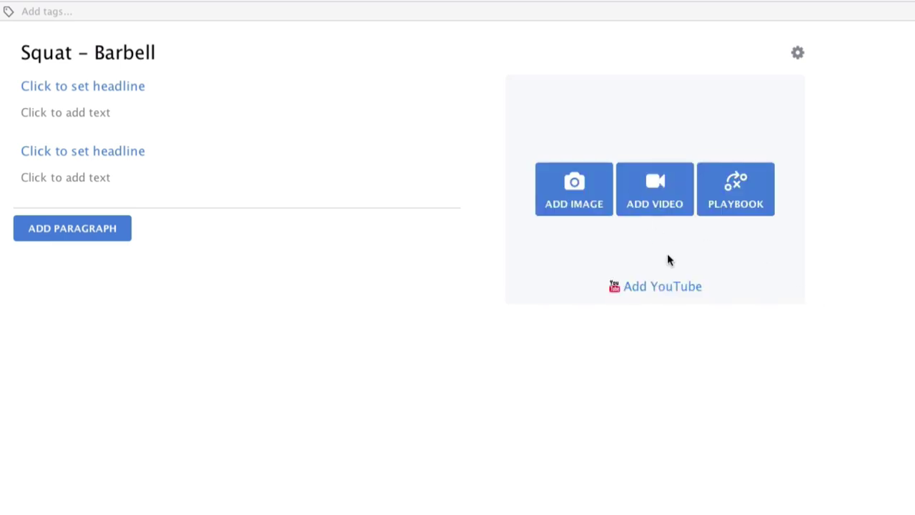
pyautogui.click(688, 288)
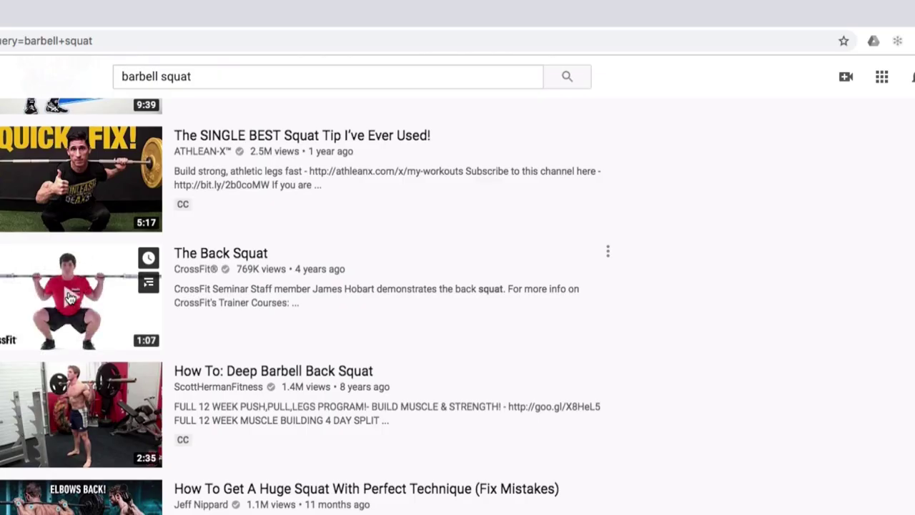
pyautogui.rightClick(68, 290)
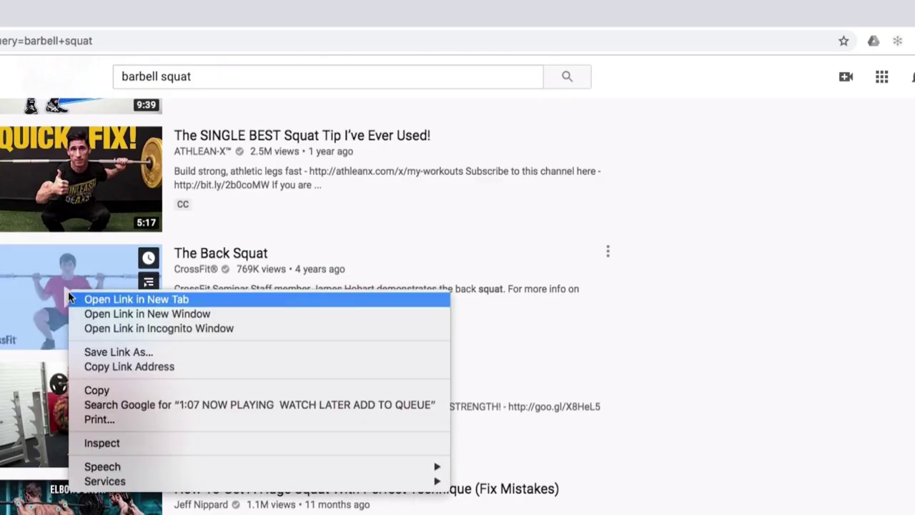
pyautogui.click(143, 367)
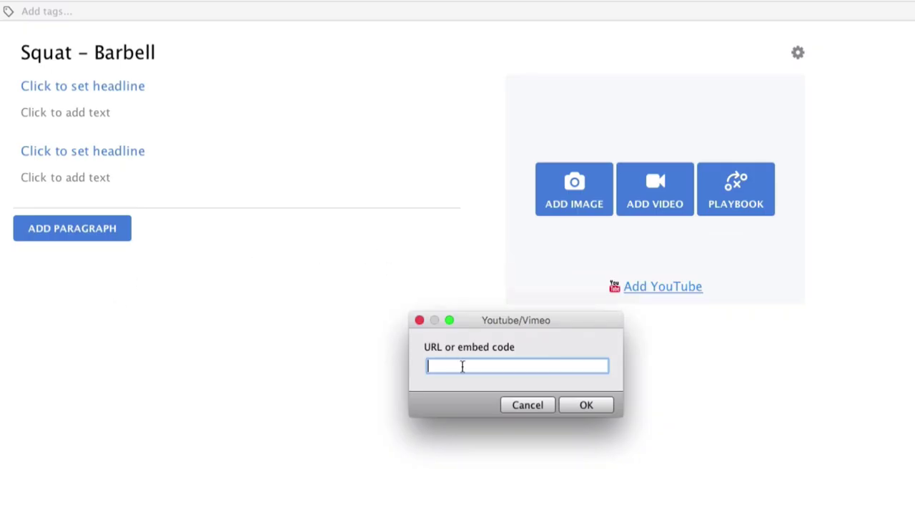
# Step: Attach the pasted back-squat YouTube link and file Squat - Barbell under Resistance Training's Lower Body
pyautogui.hotkey('ctrl', 'v')
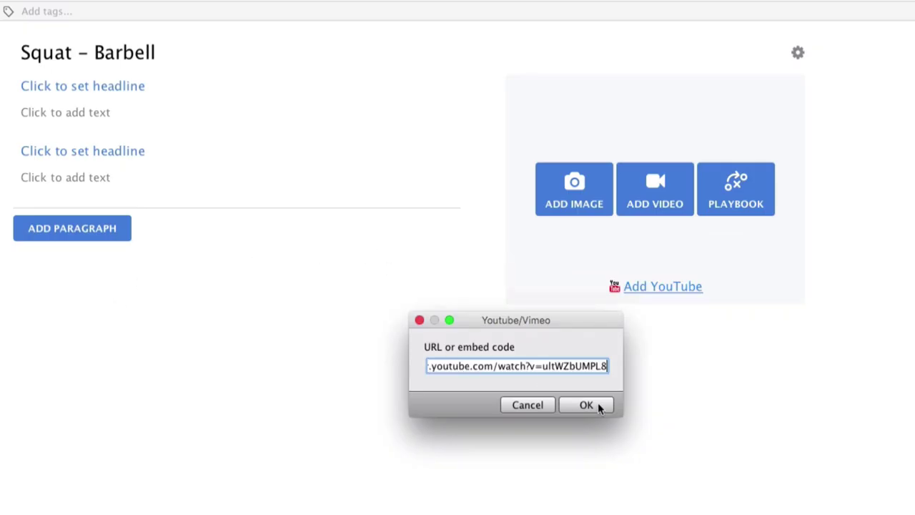
pyautogui.click(599, 406)
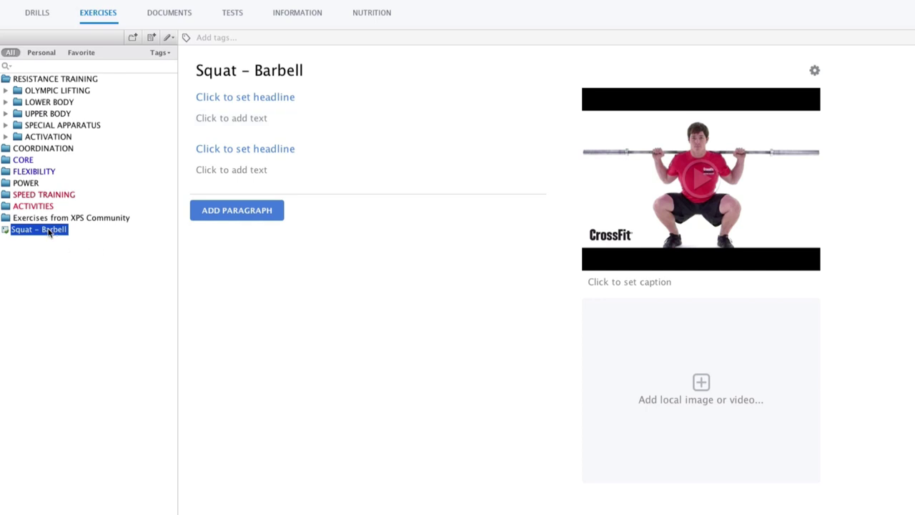
pyautogui.moveTo(49, 233)
pyautogui.mouseDown()
pyautogui.moveTo(108, 121)
pyautogui.moveTo(73, 103)
pyautogui.moveTo(81, 128)
pyautogui.mouseUp()
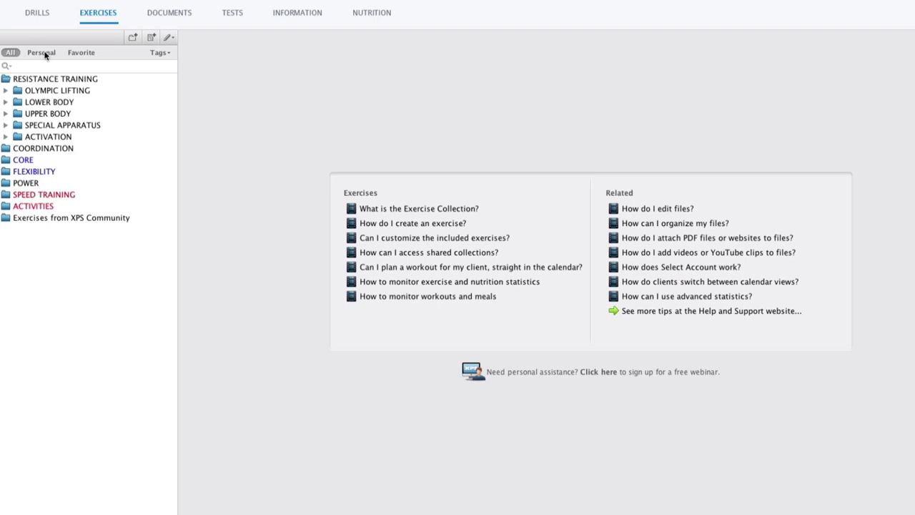
# Step: In the Personal view, browse Resistance Training > Lower Body > Squat and Presses to Squat - Barbell
pyautogui.click(42, 52)
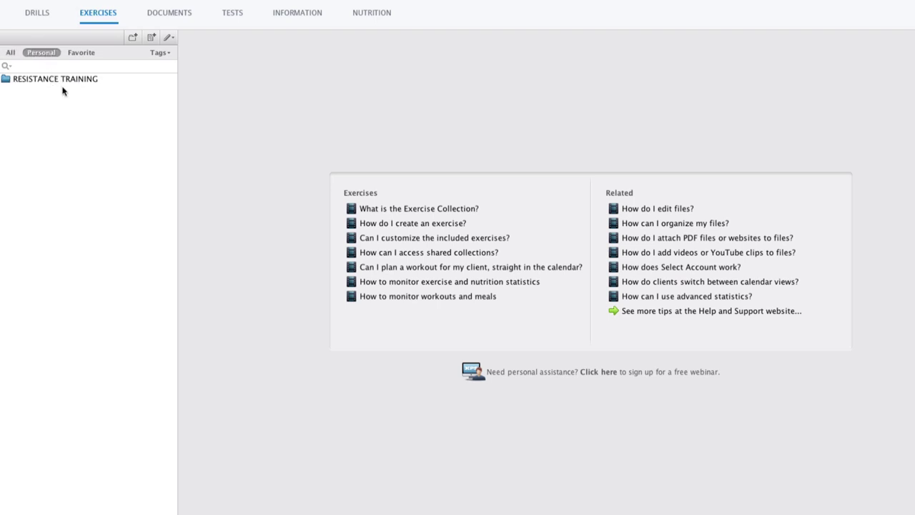
pyautogui.click(57, 79)
pyautogui.click(5, 90)
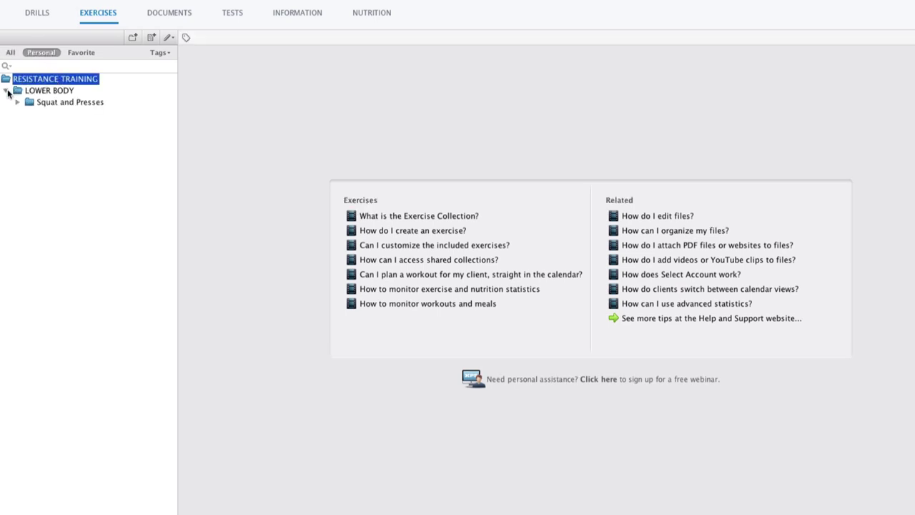
pyautogui.click(19, 102)
pyautogui.click(29, 114)
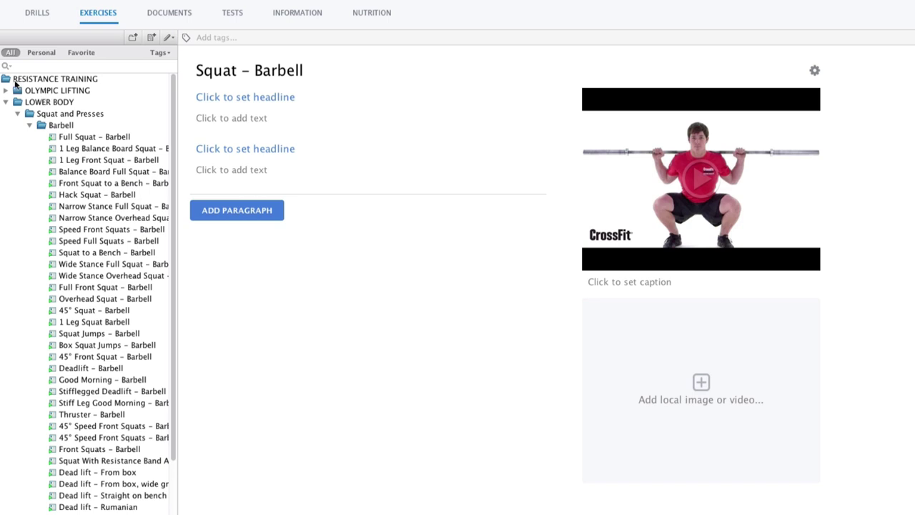
pyautogui.click(29, 81)
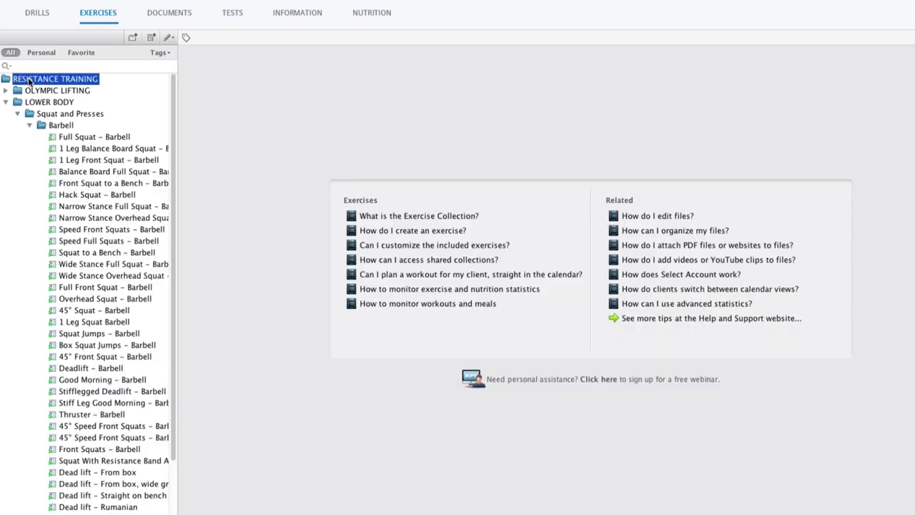
# Step: Add Full Squat – Barbell and Wide Stance Full Squat – Barbell to favorites
pyautogui.rightClick(84, 138)
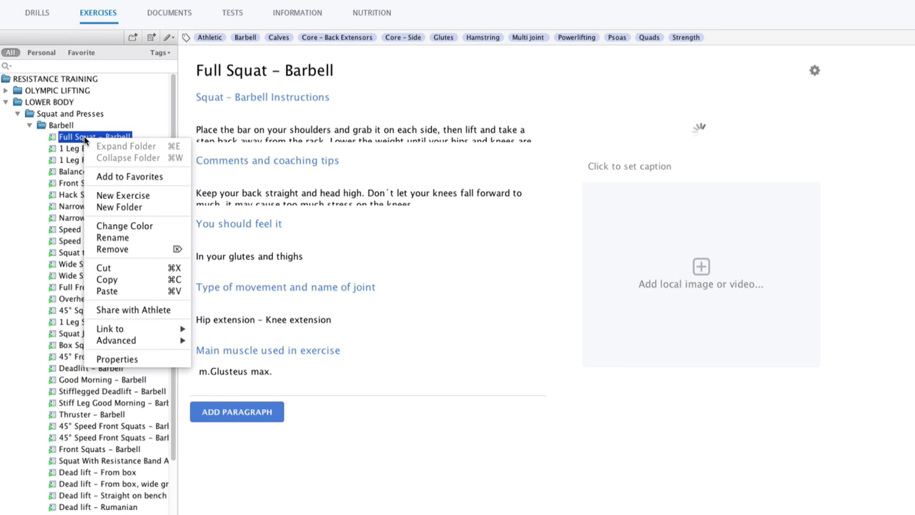
pyautogui.click(150, 179)
pyautogui.click(83, 265)
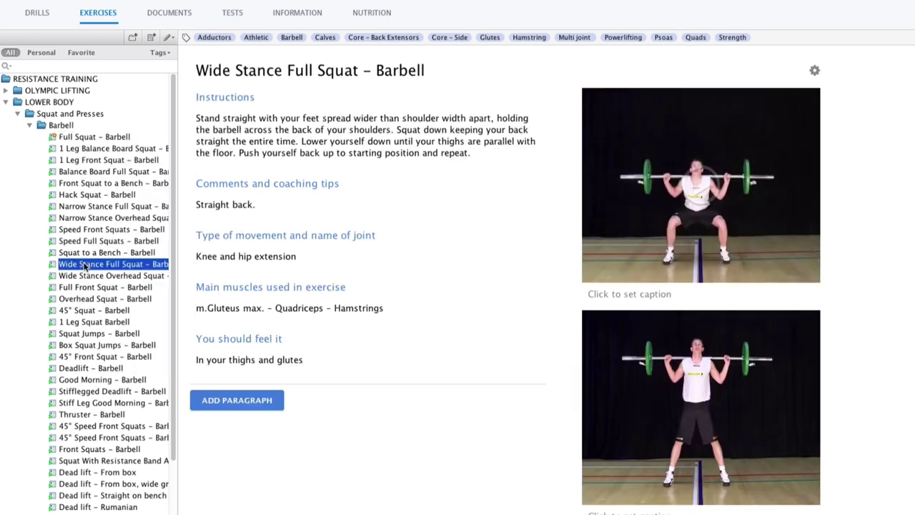
pyautogui.rightClick(84, 265)
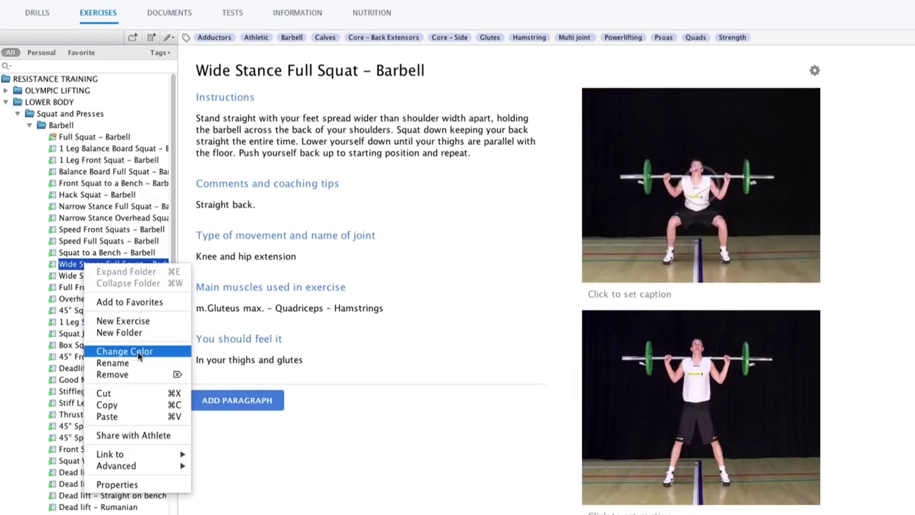
pyautogui.click(9, 81)
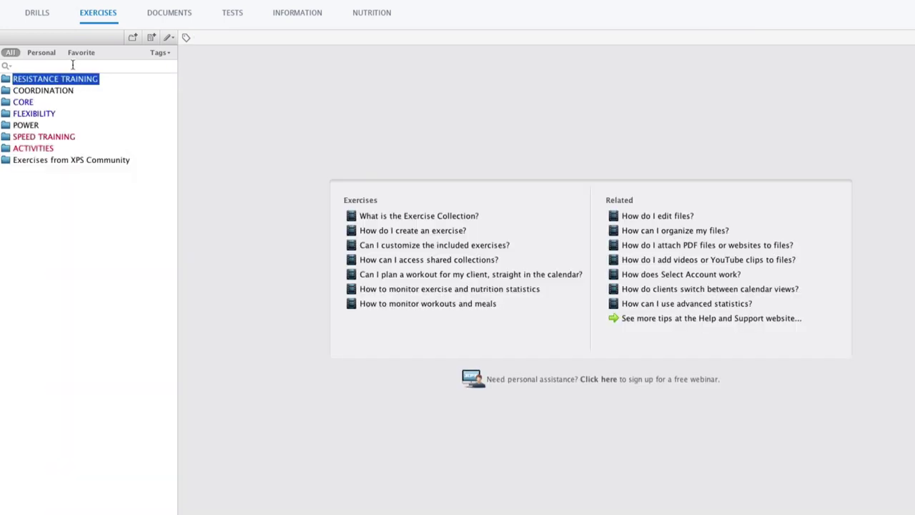
# Step: Check both squats under Favorites › Lower Body › Squat and Presses › Barbell, then show all exercises
pyautogui.click(83, 53)
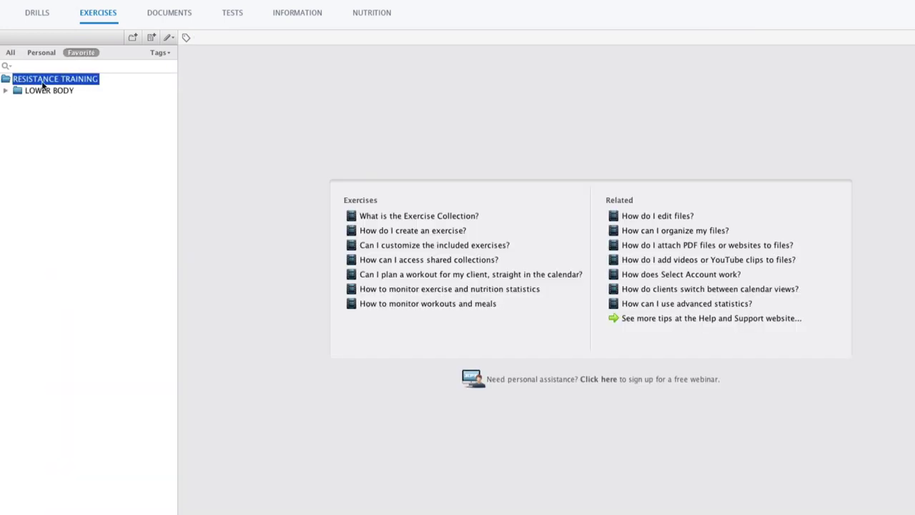
pyautogui.click(6, 91)
pyautogui.click(17, 102)
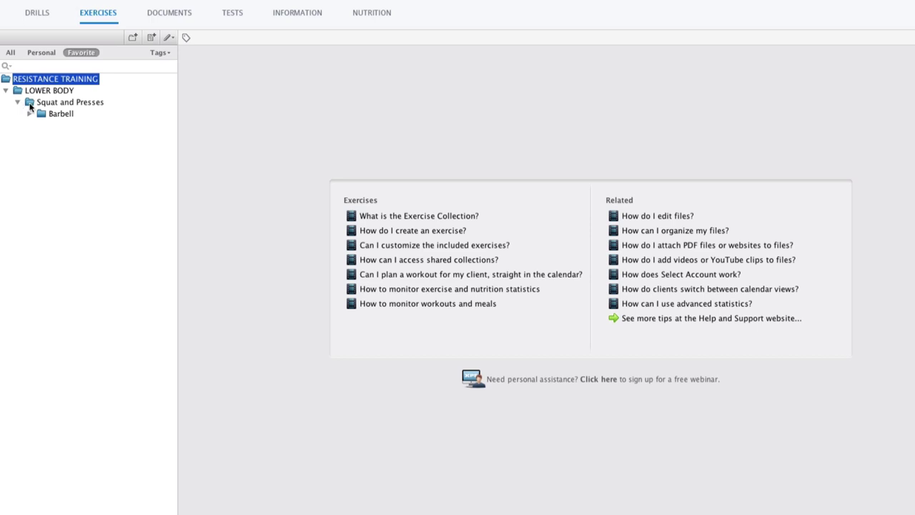
pyautogui.click(29, 114)
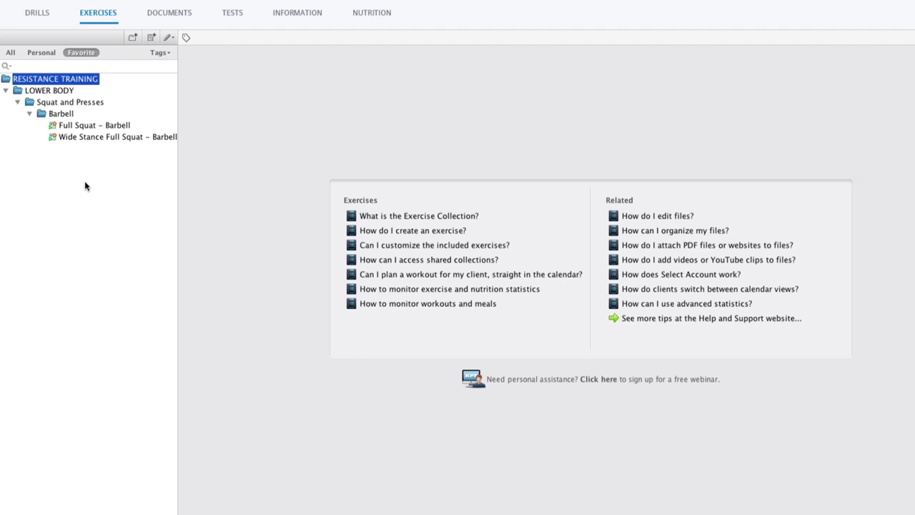
pyautogui.click(11, 52)
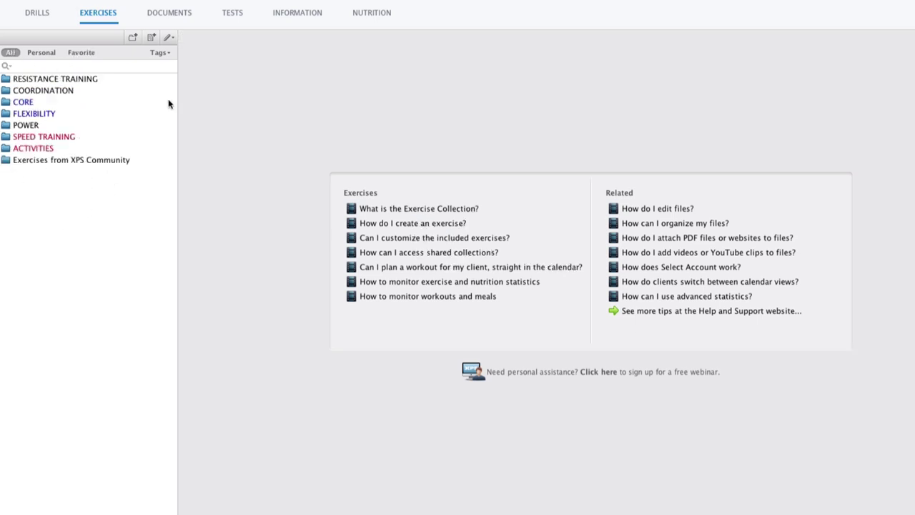
# Step: Filter exercises by the Unilateral, Multi joint and Chest tags and browse the matches
pyautogui.click(159, 53)
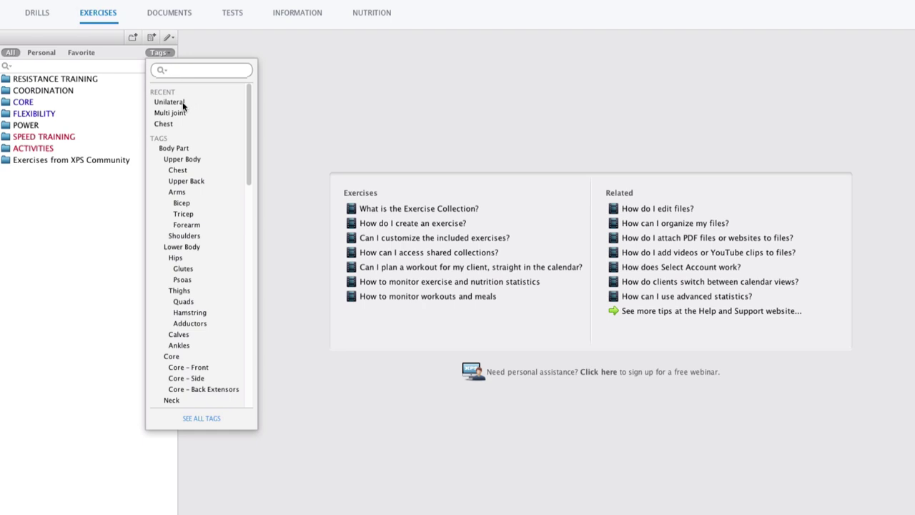
pyautogui.click(178, 104)
pyautogui.click(171, 113)
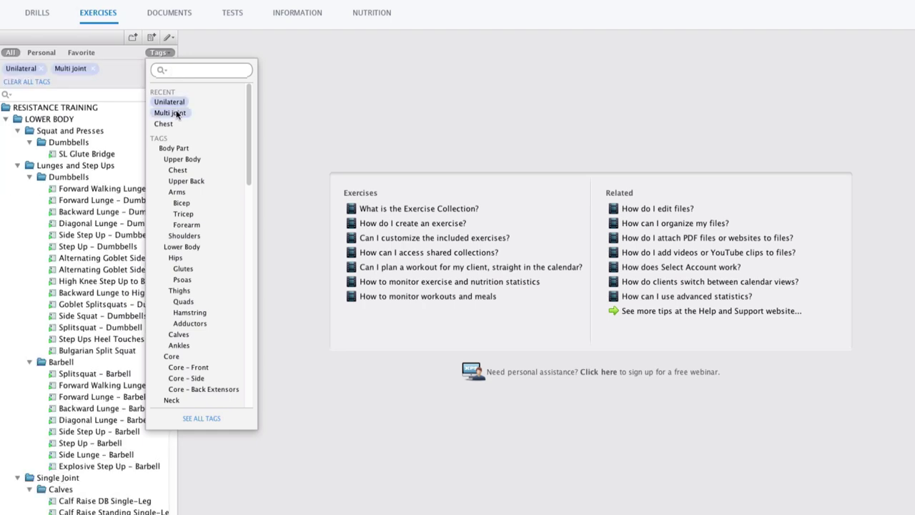
pyautogui.click(164, 123)
pyautogui.click(33, 212)
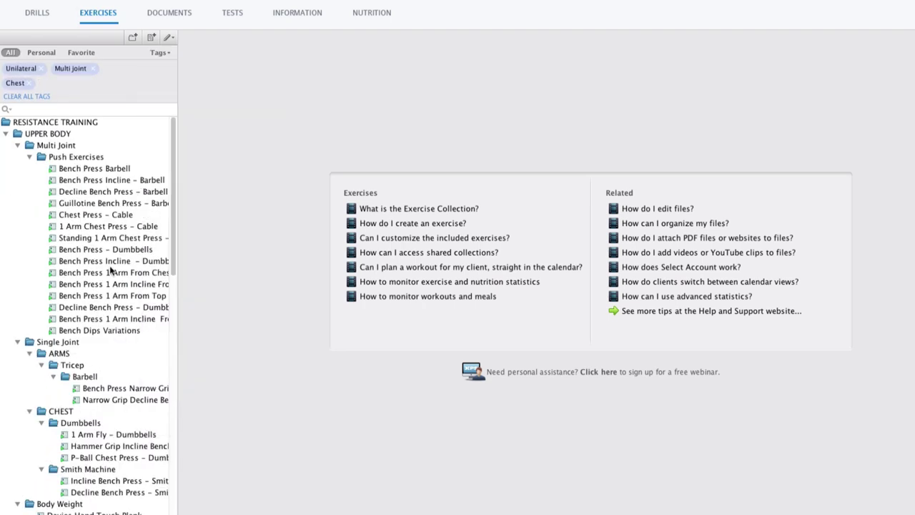
pyautogui.scroll(-5, 109, 265)
pyautogui.scroll(-5, 109, 265)
pyautogui.scroll(10, 109, 265)
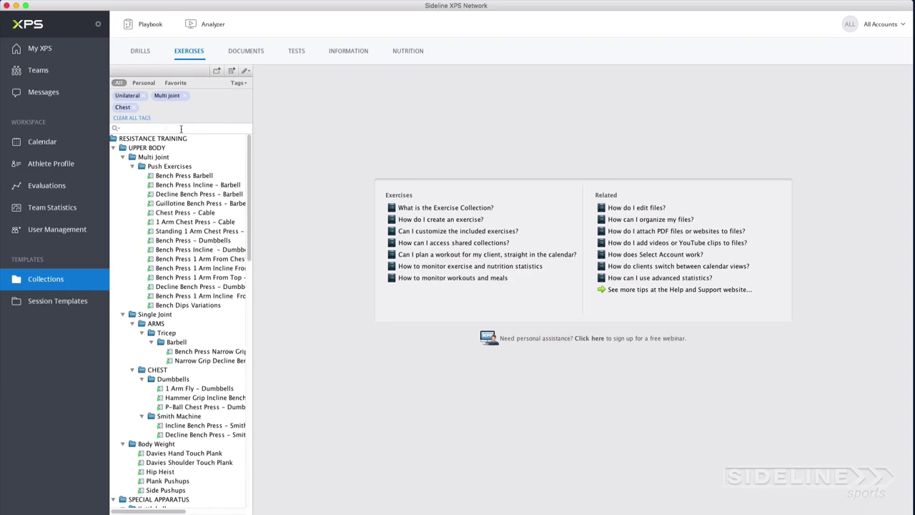
# Step: Clear all tag filters, then try searching 'squat' and then 'bench'
pyautogui.click(146, 117)
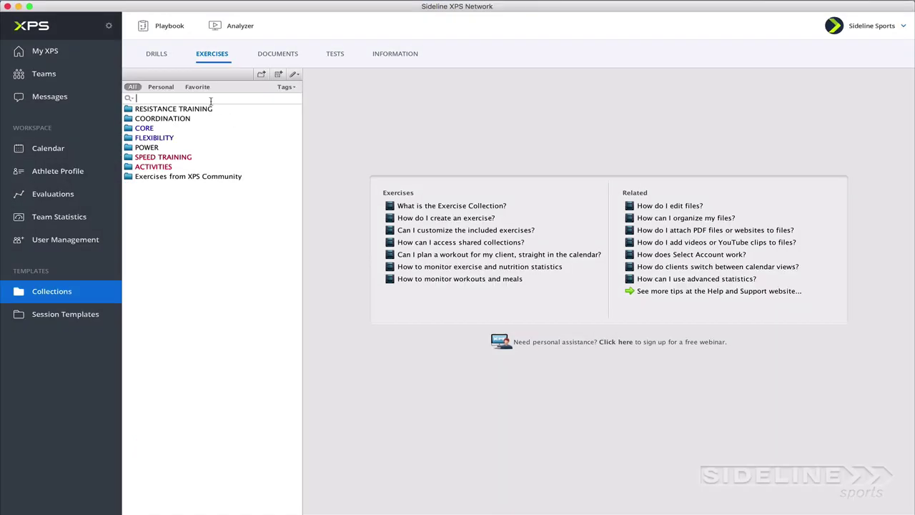
pyautogui.write('squat')
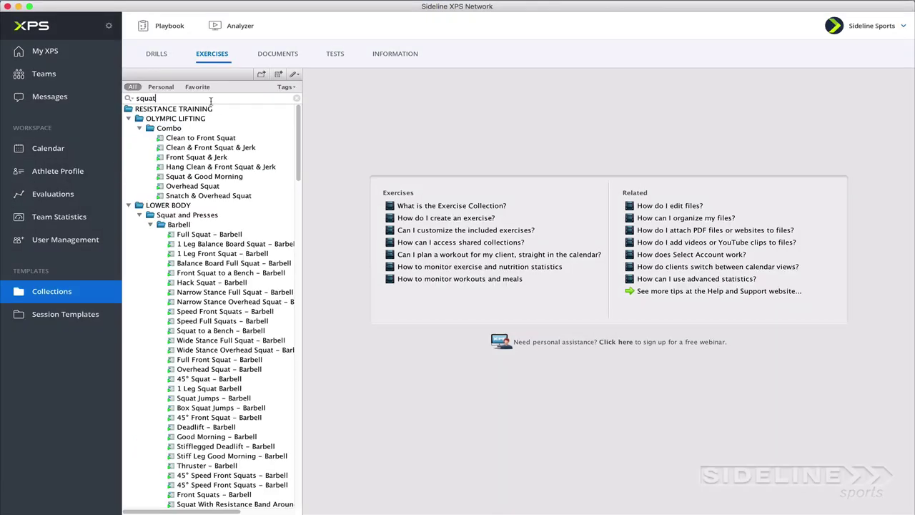
pyautogui.press('BackSpace')
pyautogui.press('BackSpace')
pyautogui.press('BackSpace')
pyautogui.write('be')
pyautogui.write('nch')
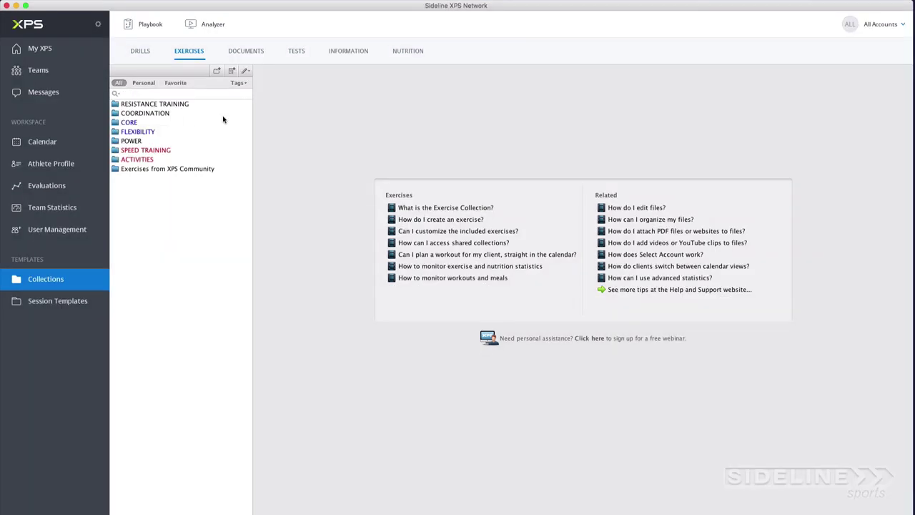